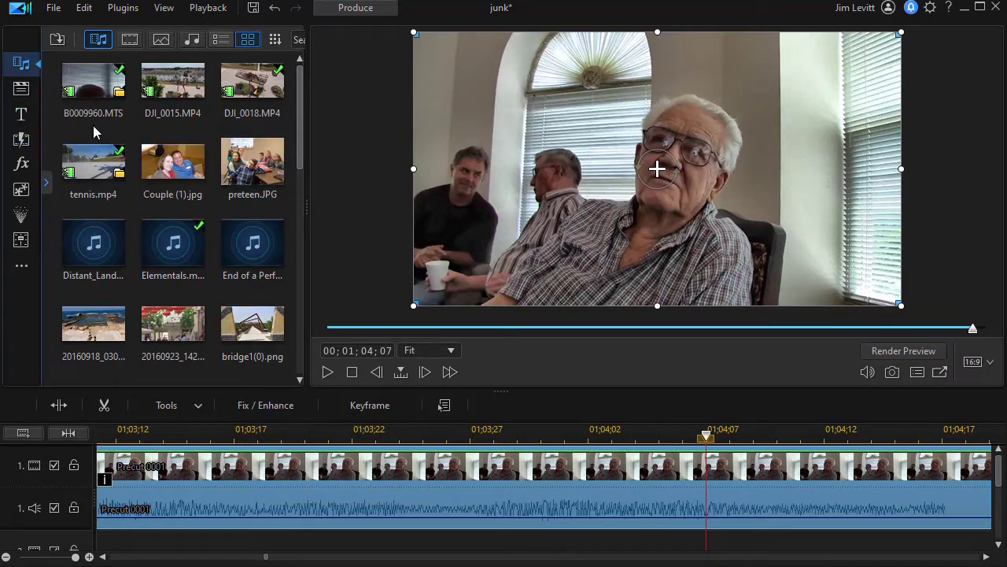
Browse title templates and transitions, return to the media library, and widen it beside a smaller preview
click(22, 117)
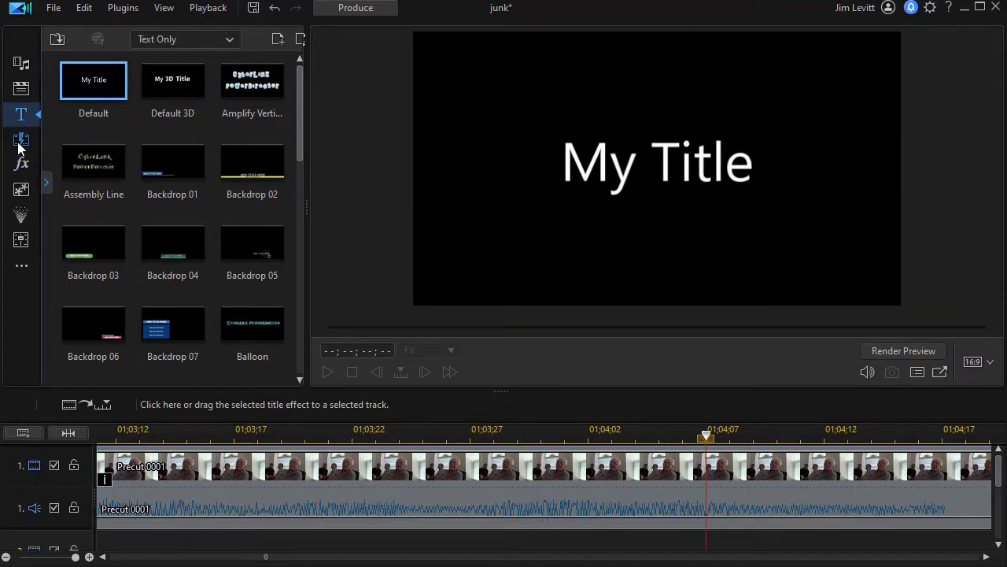
click(21, 140)
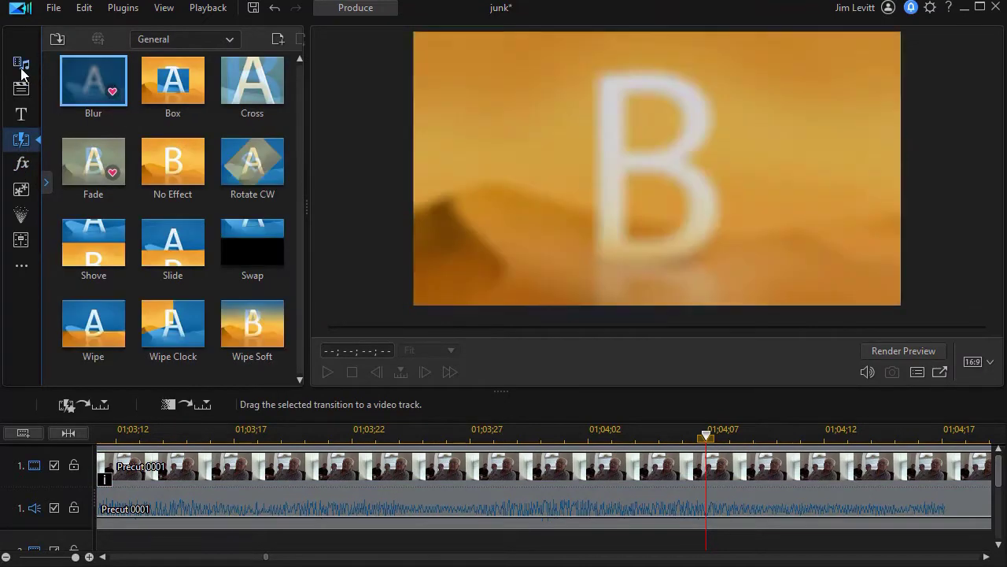
click(20, 64)
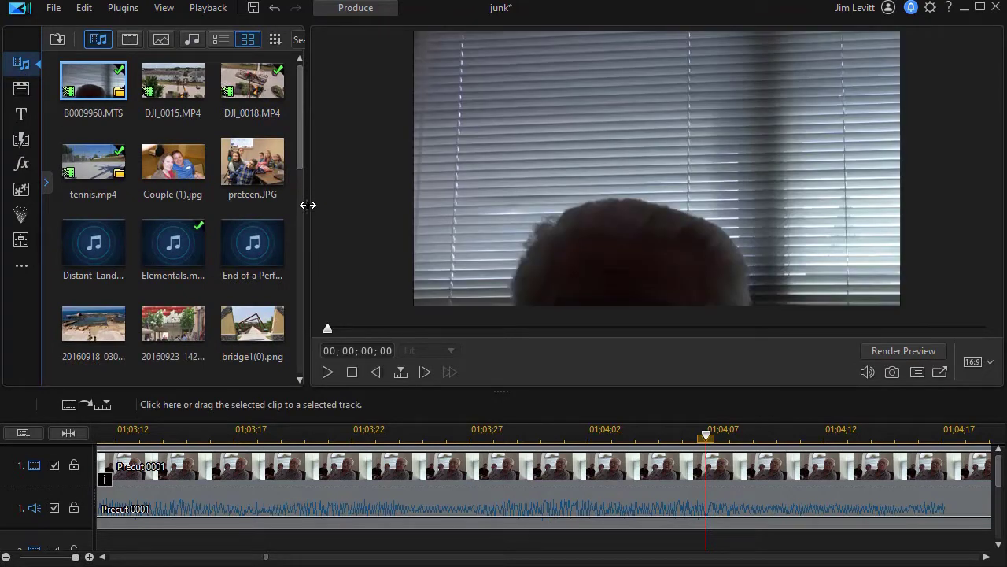
drag(307, 205, 585, 226)
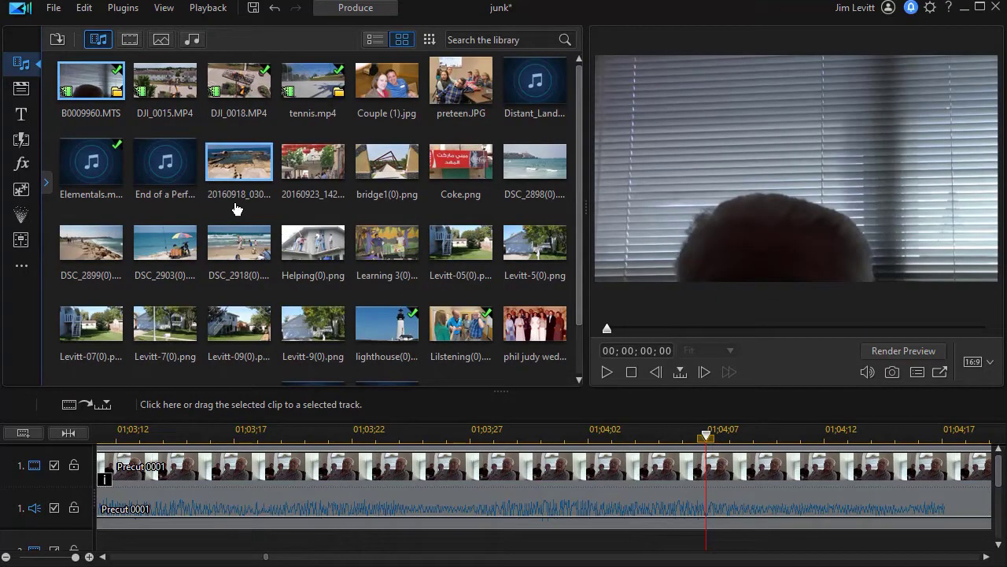
Filter the library by the Drone shot tag, then show all media and hide the tags panel
click(47, 182)
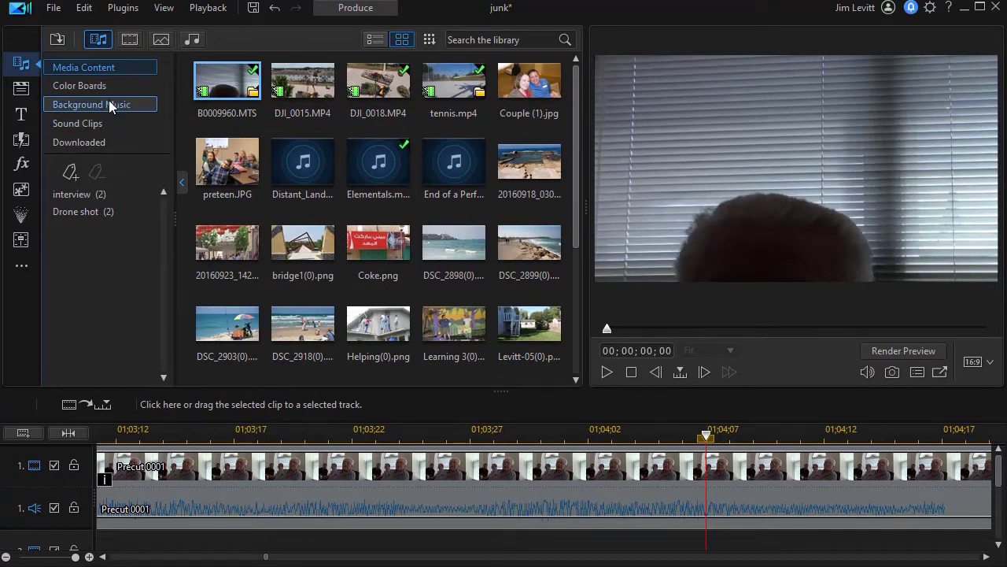
click(78, 214)
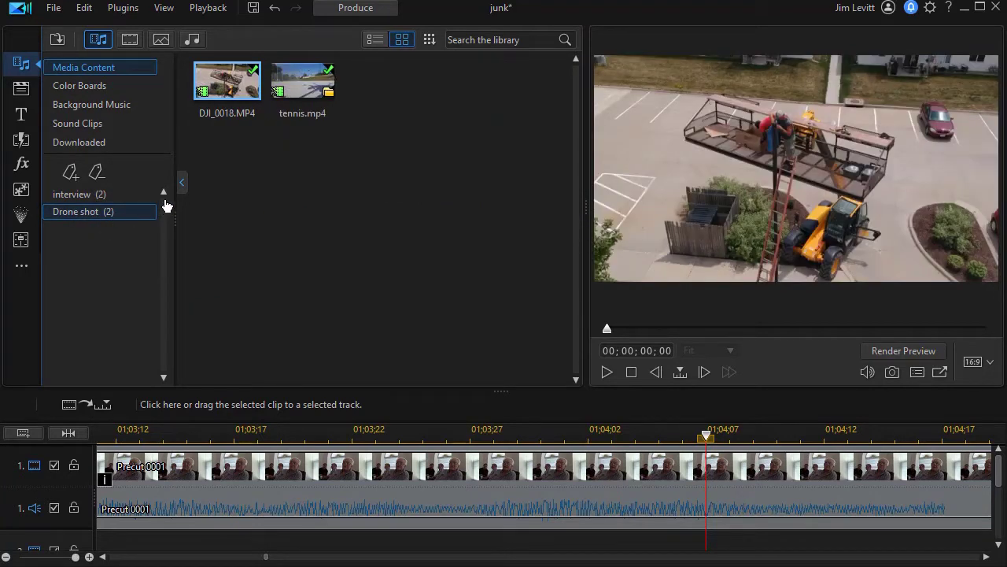
click(93, 64)
click(183, 188)
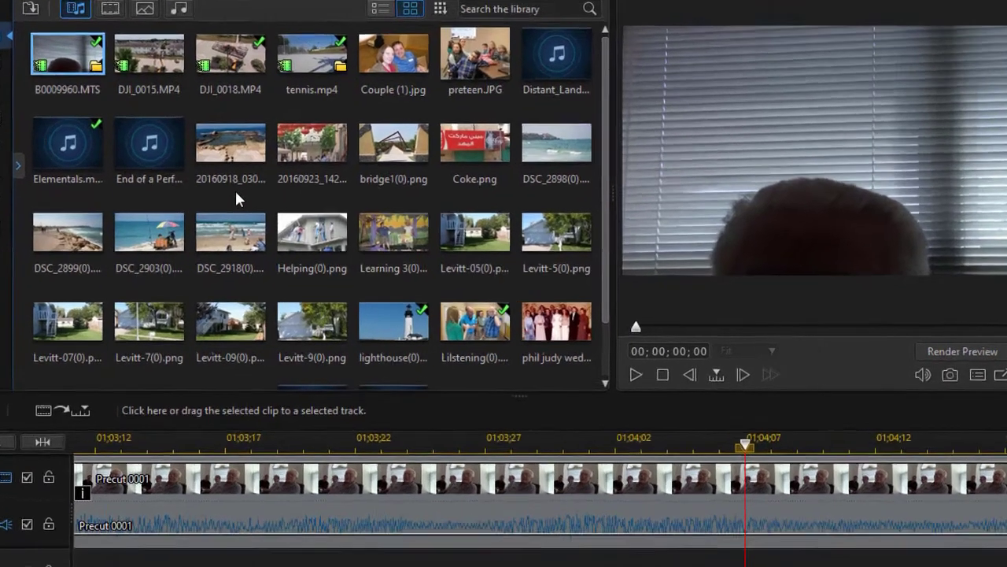
Undock the library into a floating Library Window, make it narrower and taller, and move it left
right_click(245, 207)
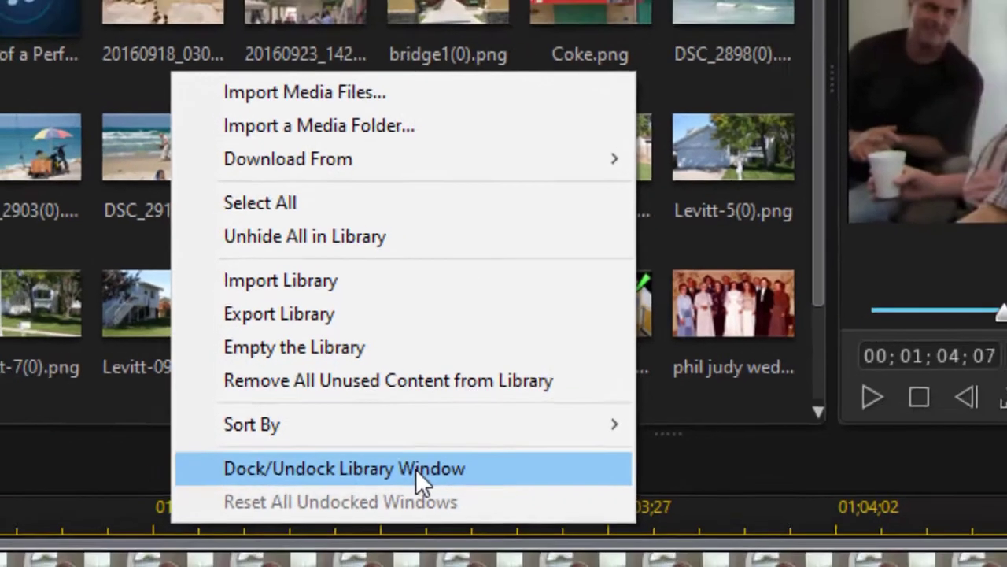
click(434, 496)
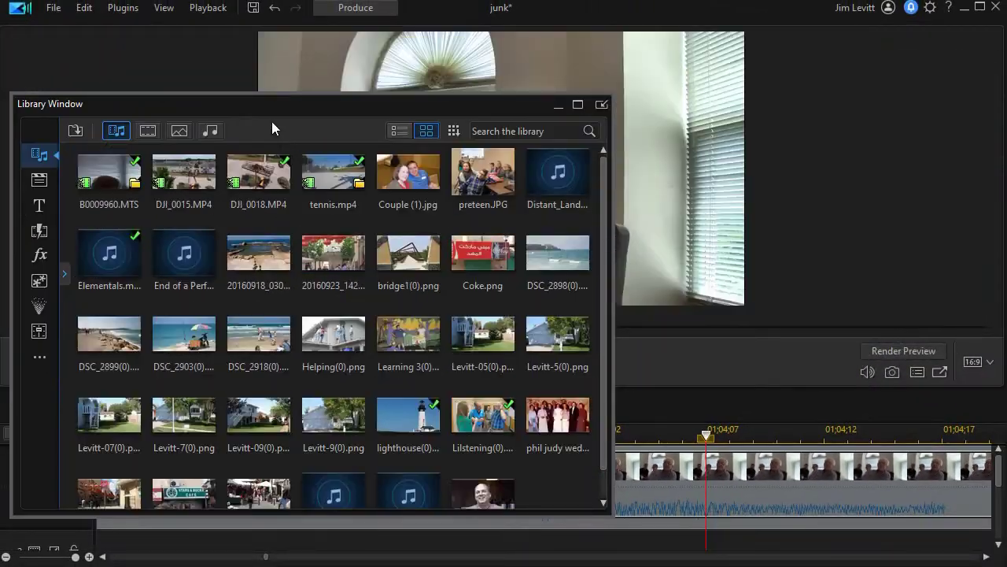
drag(260, 100, 272, 23)
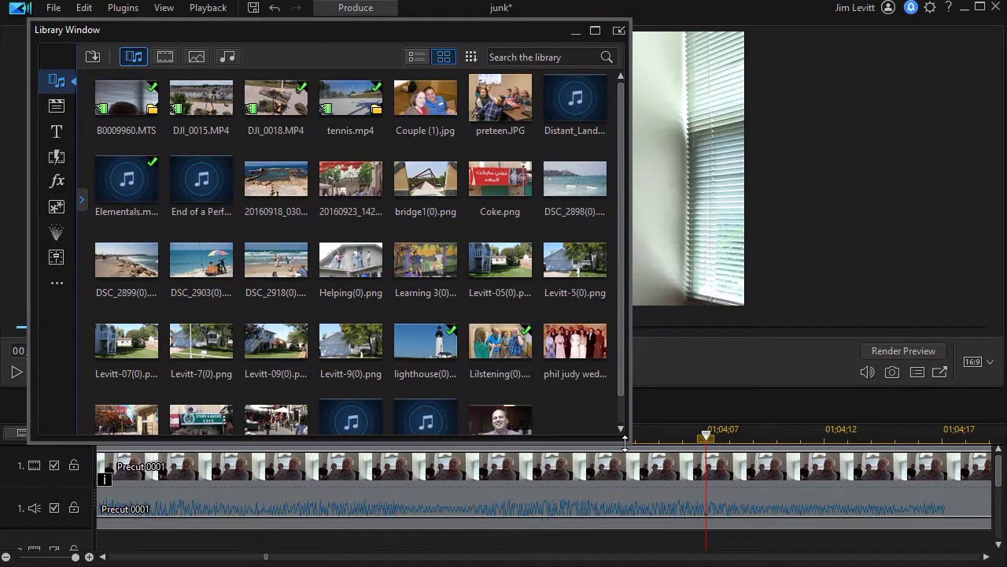
drag(625, 443, 364, 526)
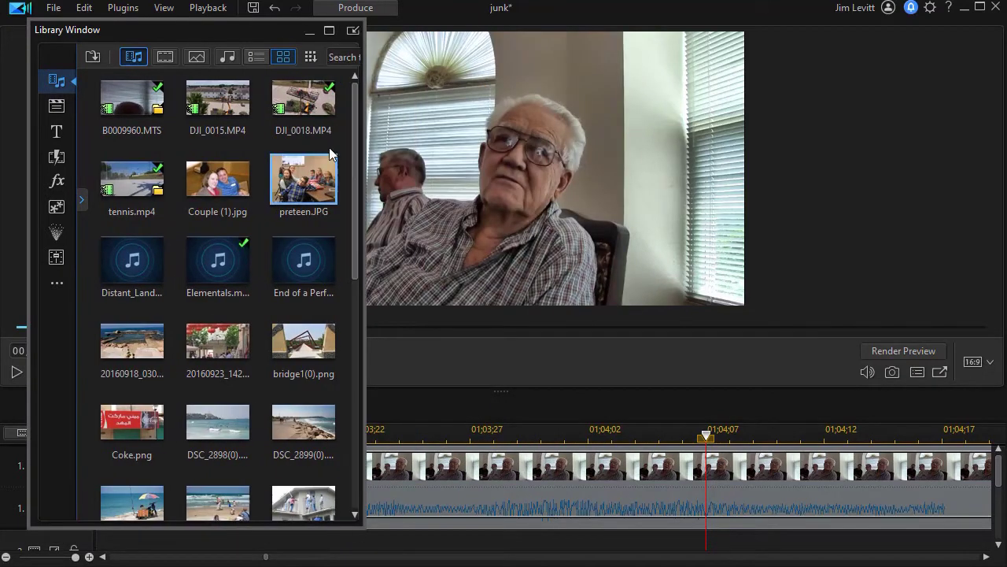
drag(228, 30, 0, 56)
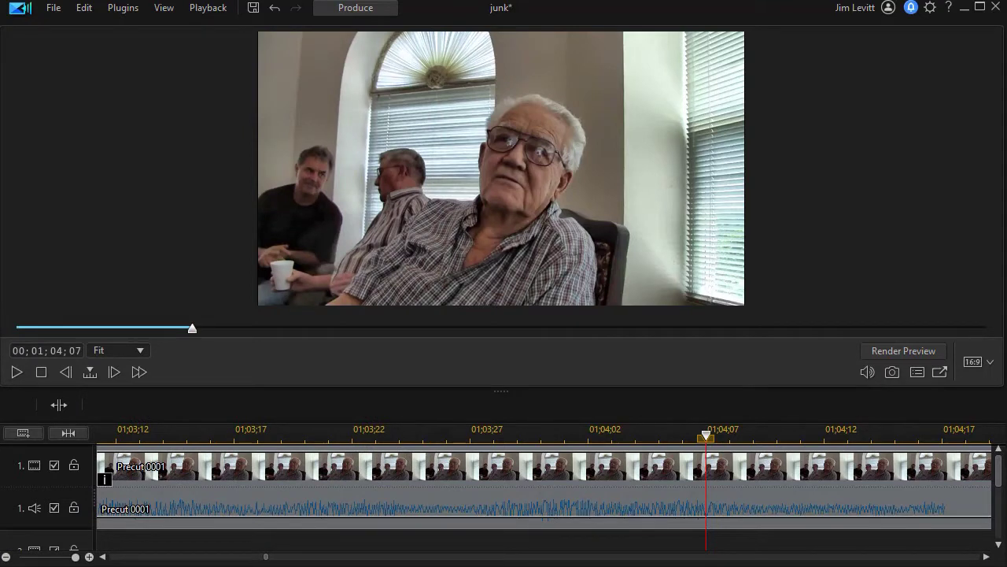
Bring the floating Library Window back to the centre and dock it beside the preview
drag(0, 55, 263, 46)
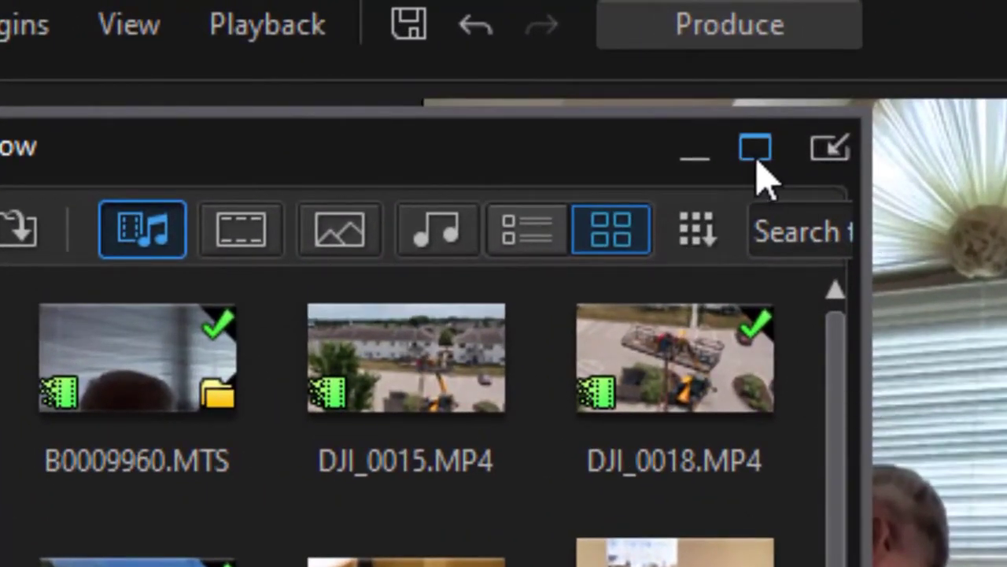
click(834, 153)
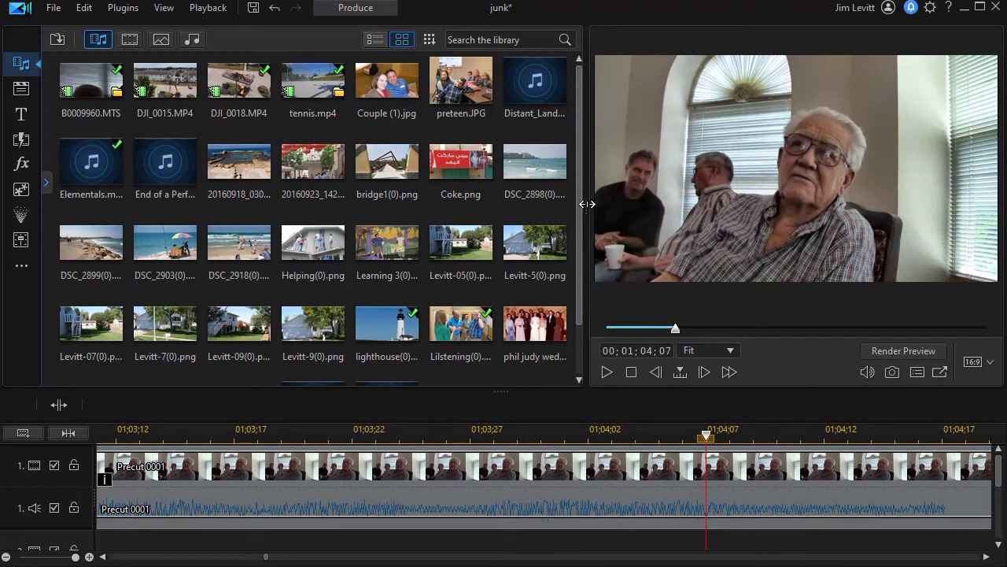
Narrow the docked library to three columns, then undock it again and maximize the Library Window
drag(568, 211, 245, 146)
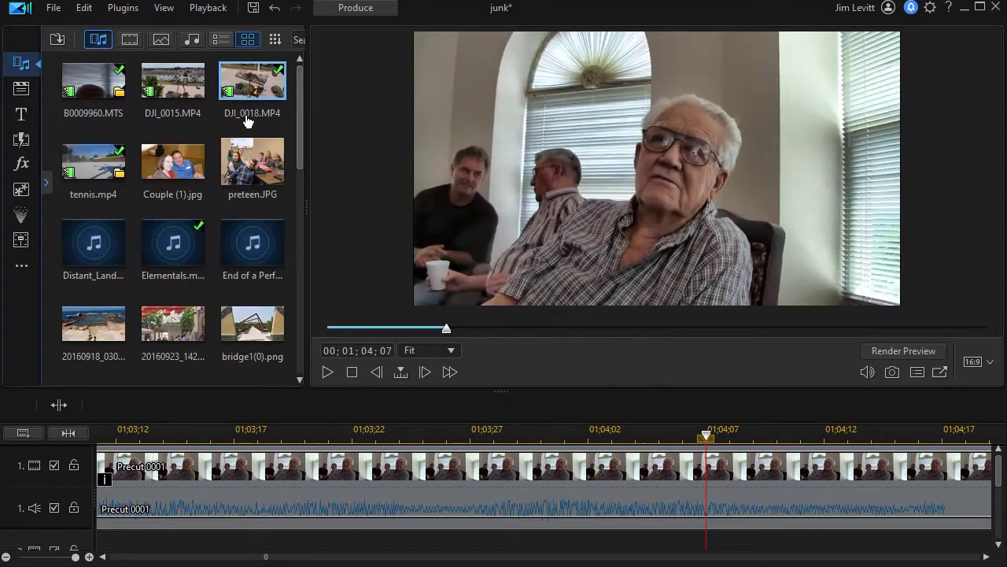
right_click(245, 127)
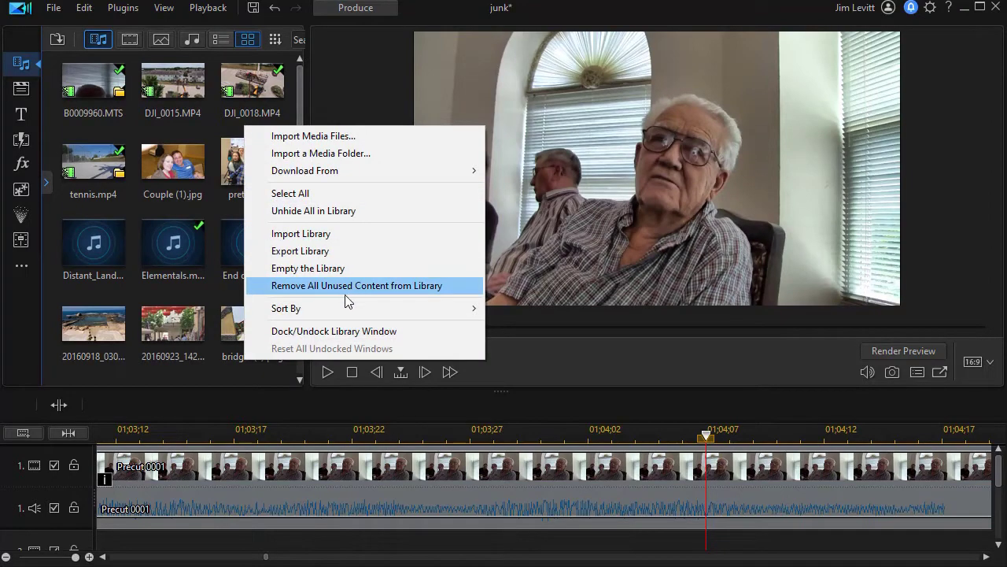
click(332, 331)
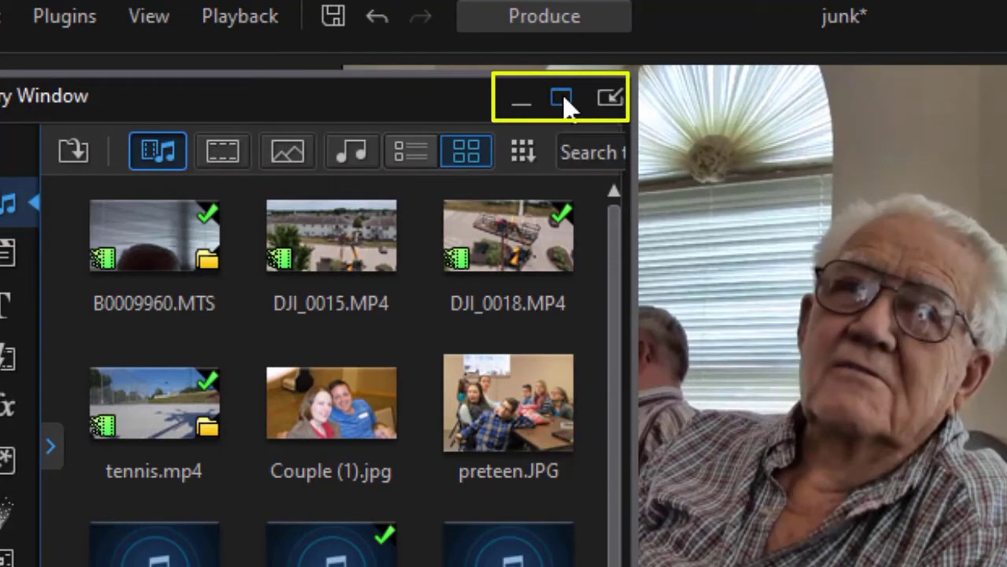
click(562, 99)
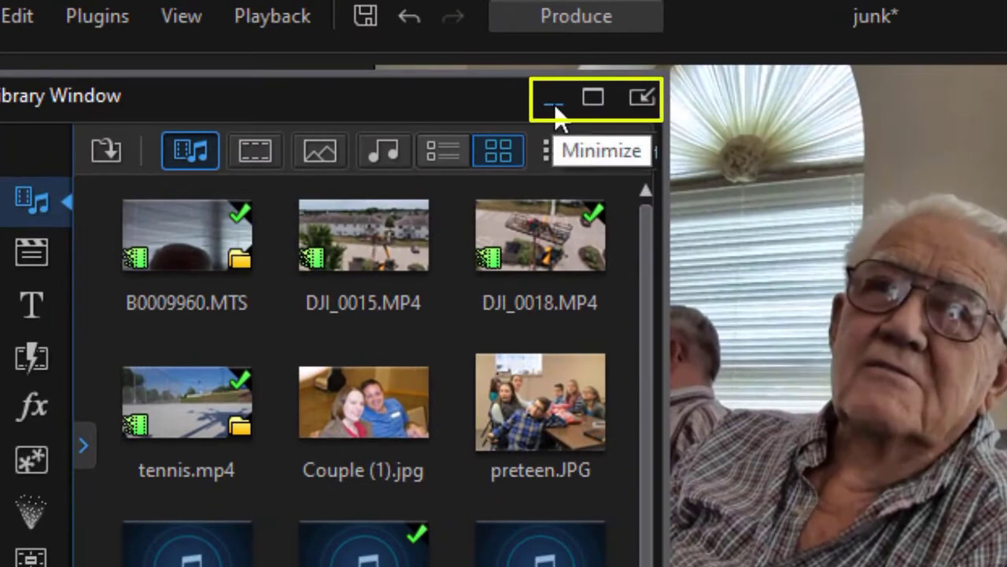
click(551, 107)
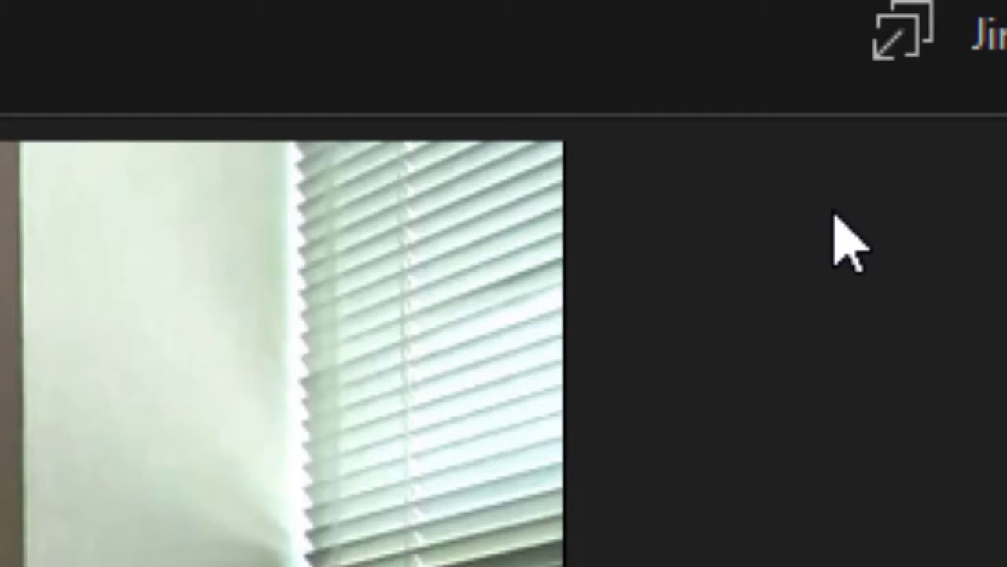
click(883, 54)
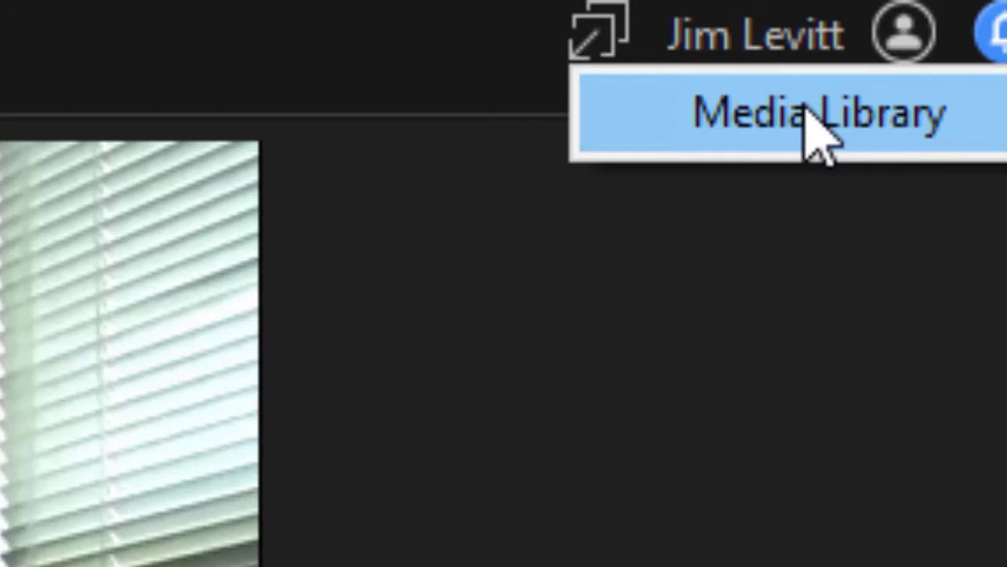
click(811, 138)
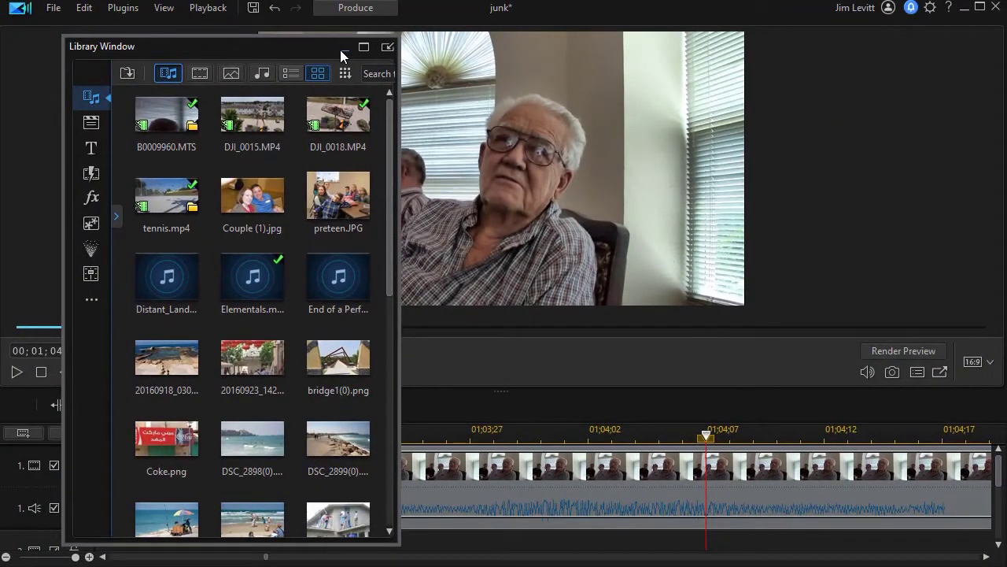
Minimize the floating Library Window and bring up the timeline's track options menu
click(344, 48)
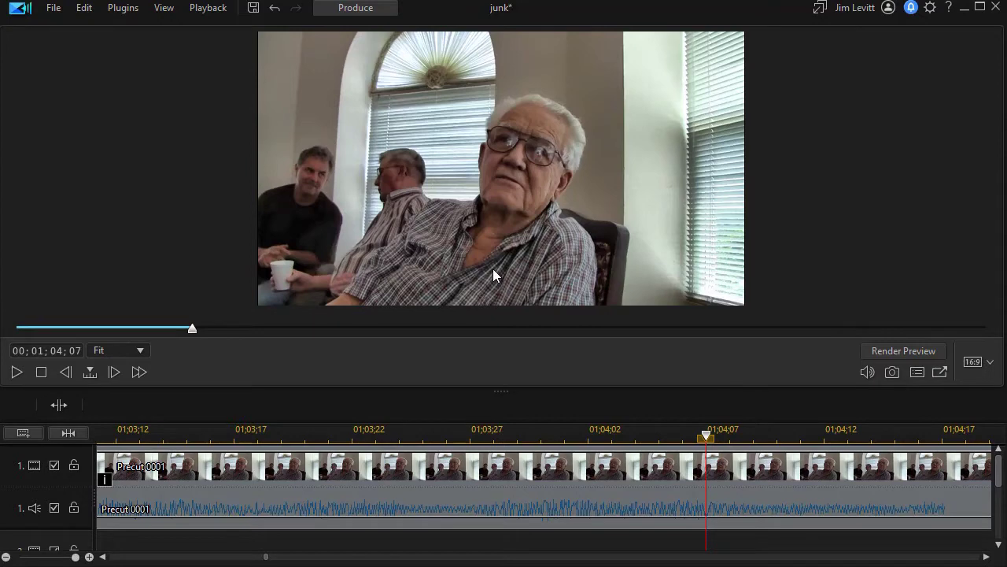
right_click(440, 433)
right_click(642, 537)
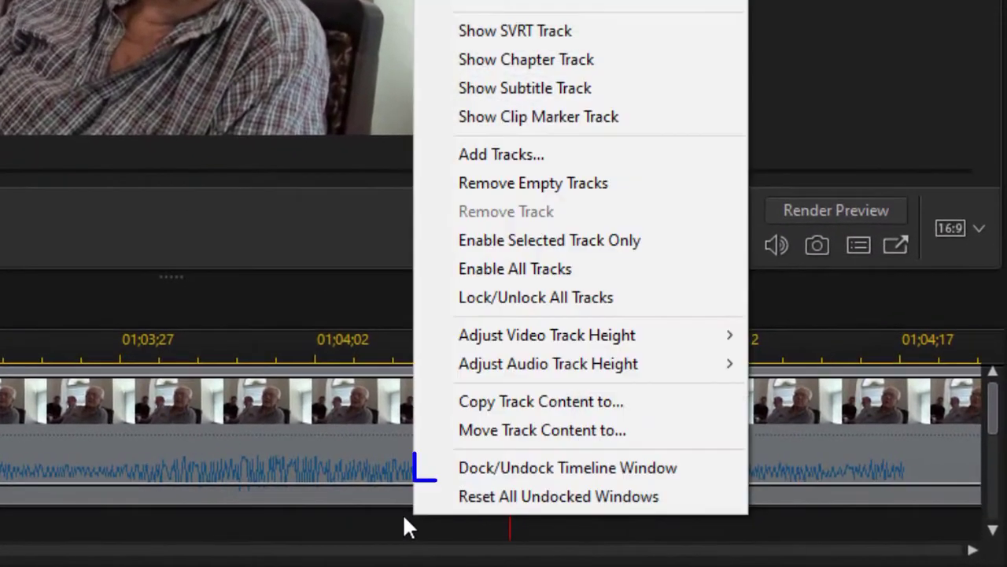
Undock the timeline into a floating Timeline Window, narrow it, and park it low beneath the preview
click(510, 469)
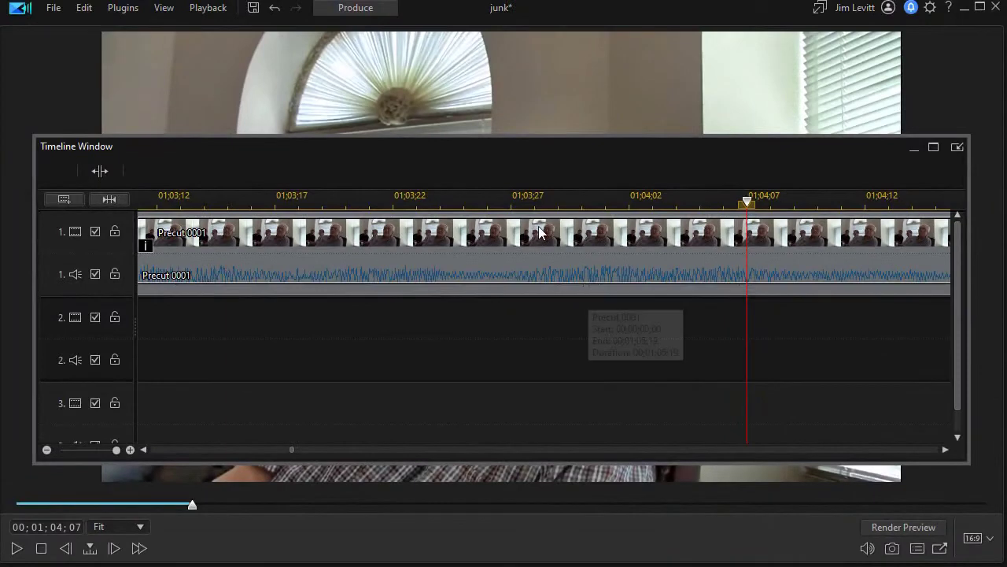
drag(504, 161, 316, 369)
drag(410, 161, 337, 199)
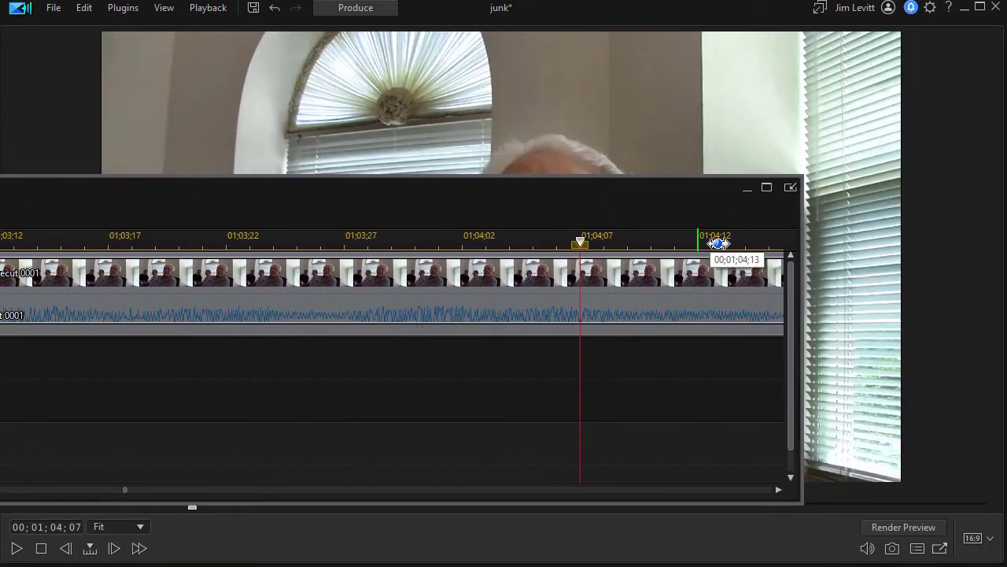
drag(803, 228, 669, 229)
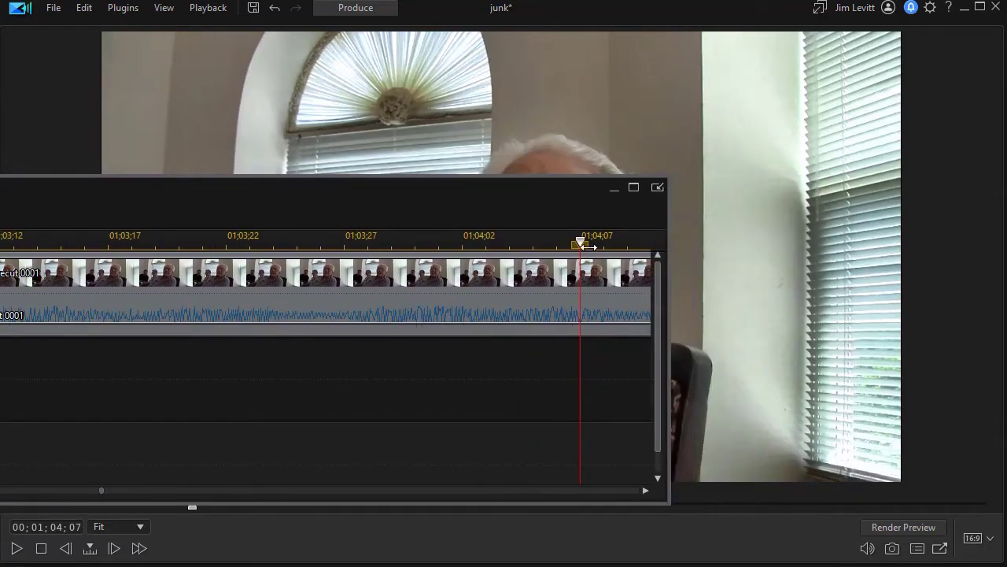
drag(428, 193, 408, 455)
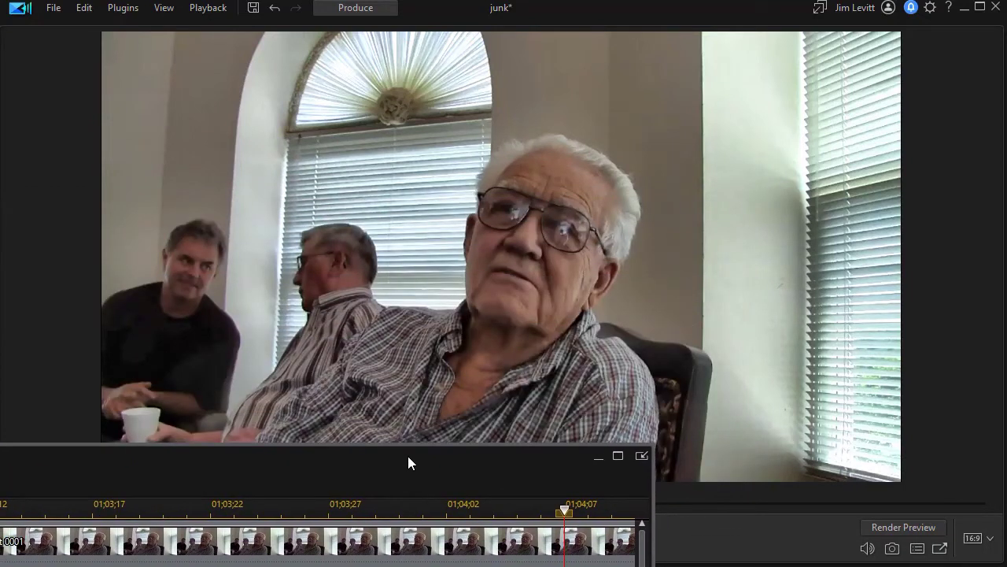
Minimize the floating Timeline Window and show the list of minimized windows
click(596, 456)
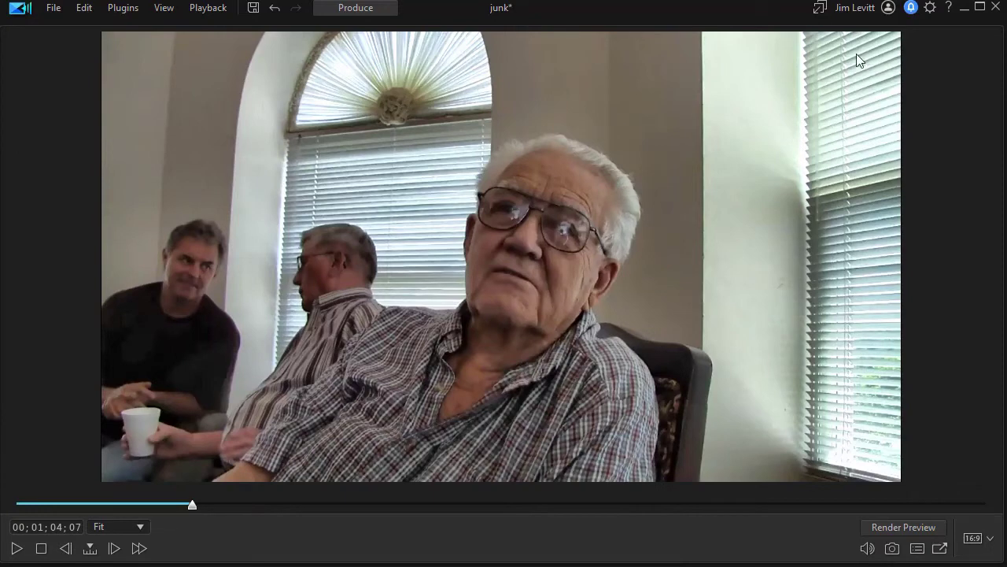
click(819, 9)
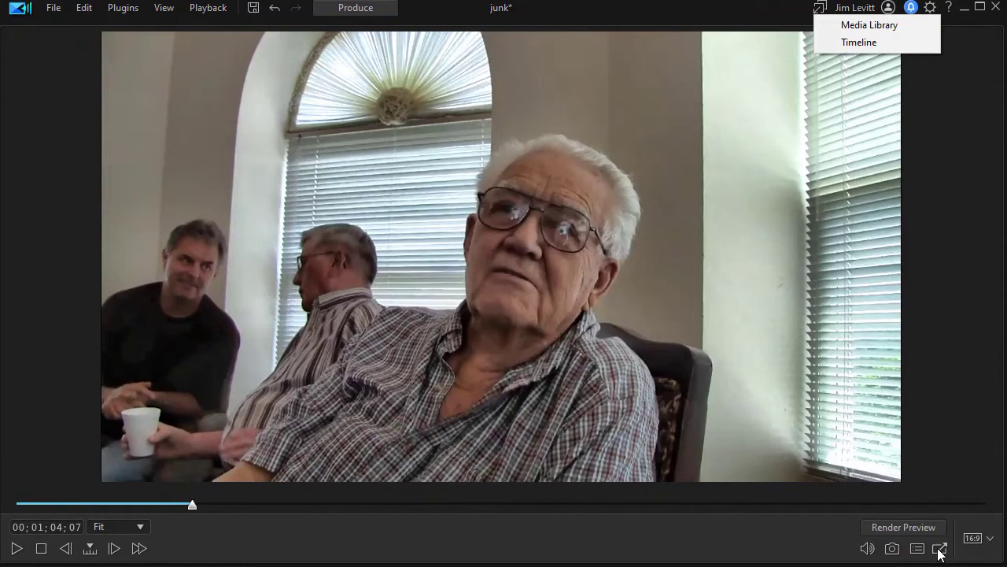
Undock the video preview into a floating Preview Window and minimize it
click(938, 549)
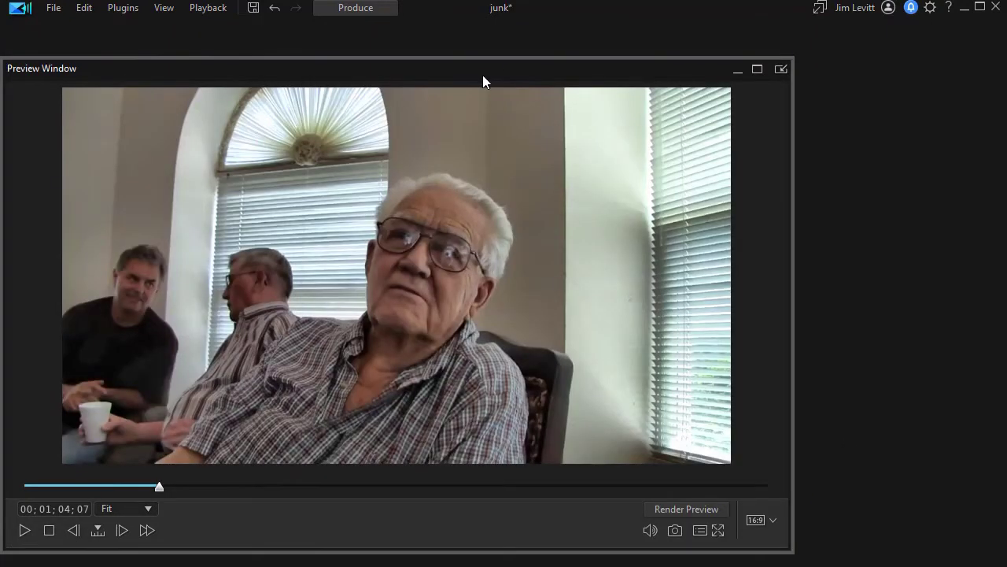
drag(483, 75, 478, 76)
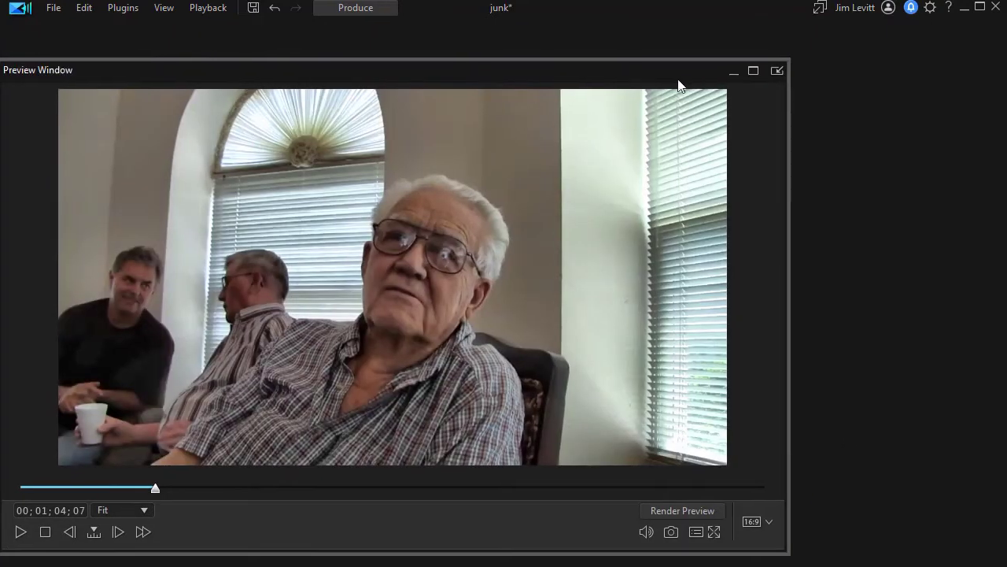
click(733, 73)
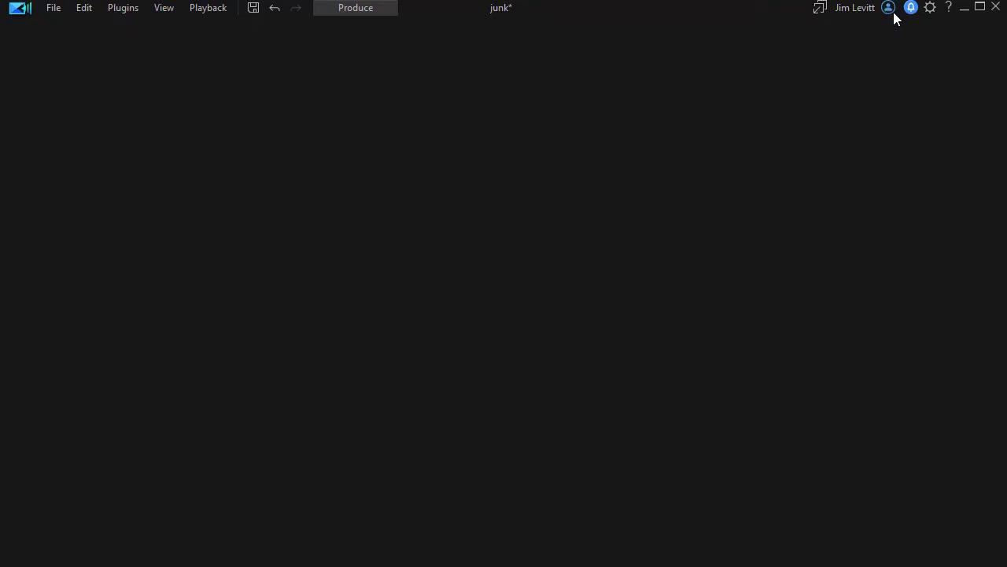
Restore Timeline Preview from the minimized-window list and dock it back into the workspace
click(822, 11)
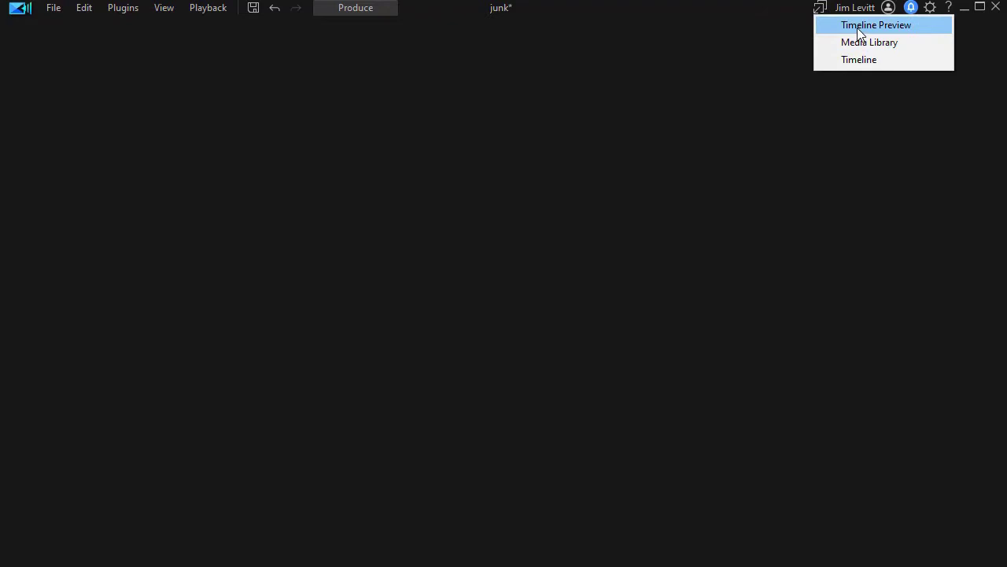
click(857, 26)
drag(517, 67, 561, 80)
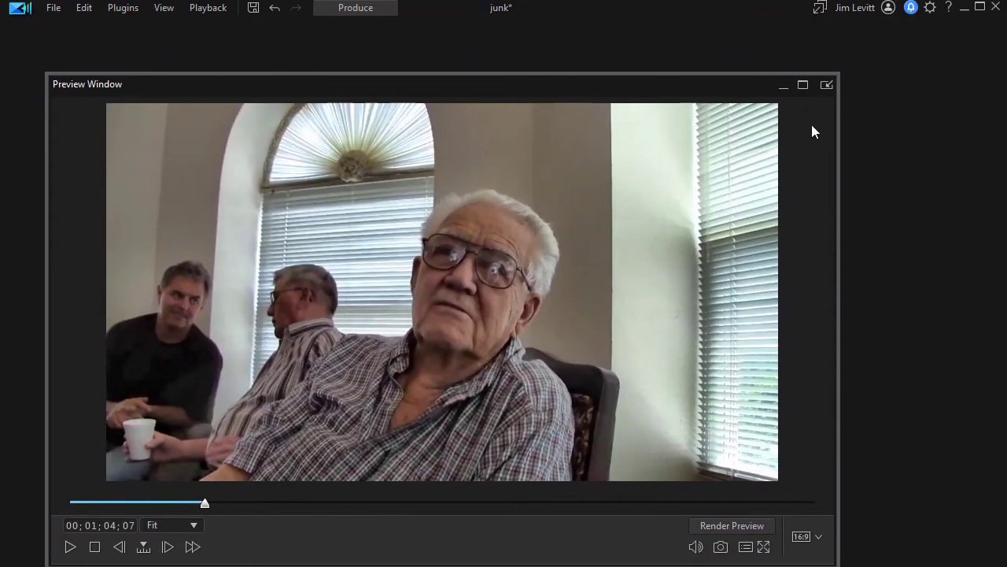
click(827, 85)
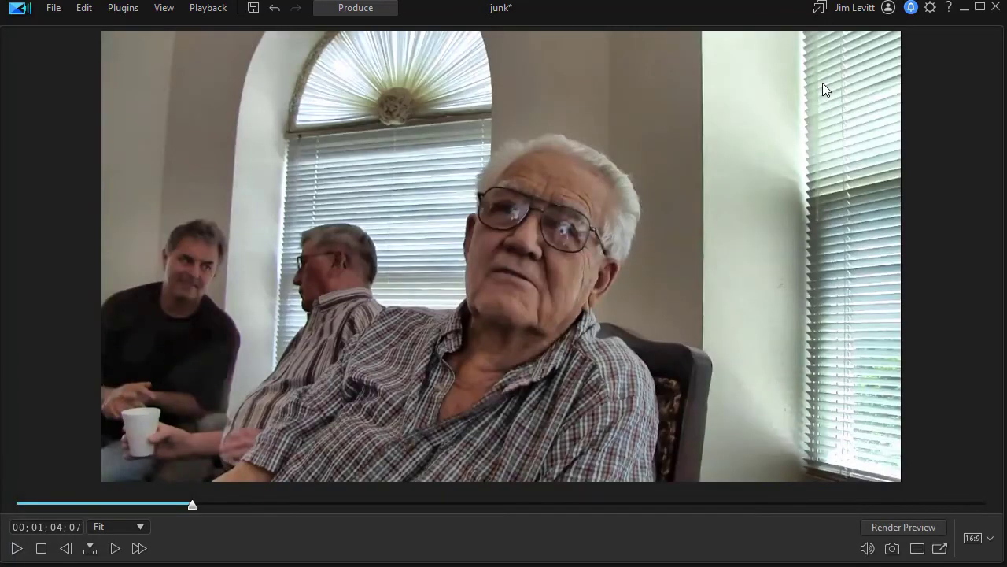
Restore the minimized Timeline from the list and dock it beneath the preview
click(818, 9)
click(833, 40)
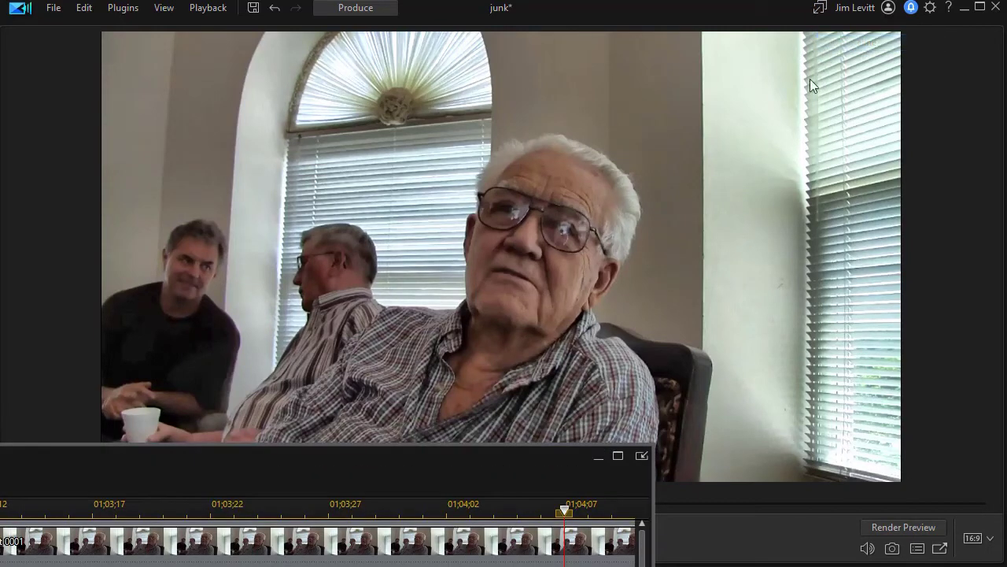
click(642, 455)
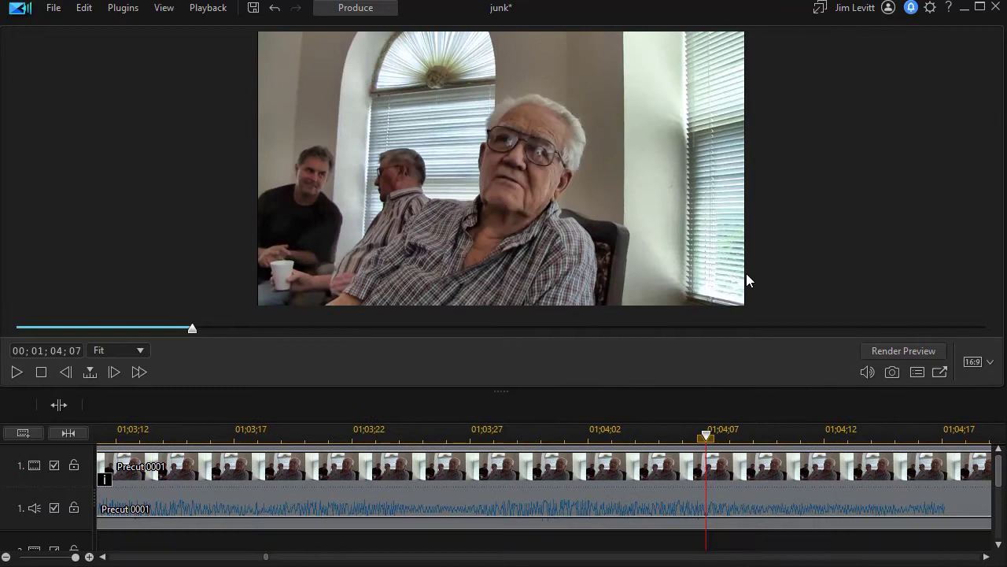
Turn on Show Library Preview Window from the View menu to display bridge1(0).png
click(166, 8)
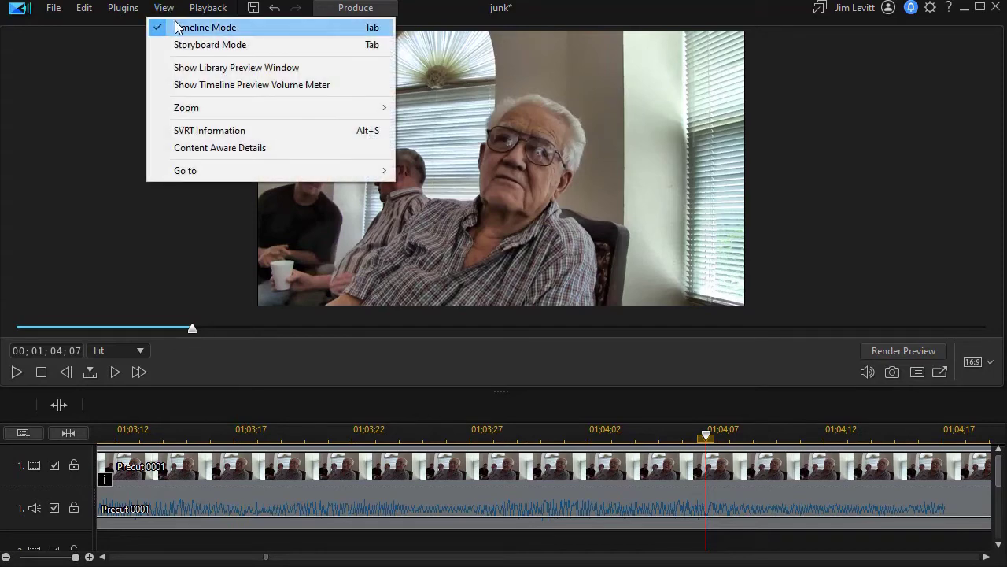
click(188, 69)
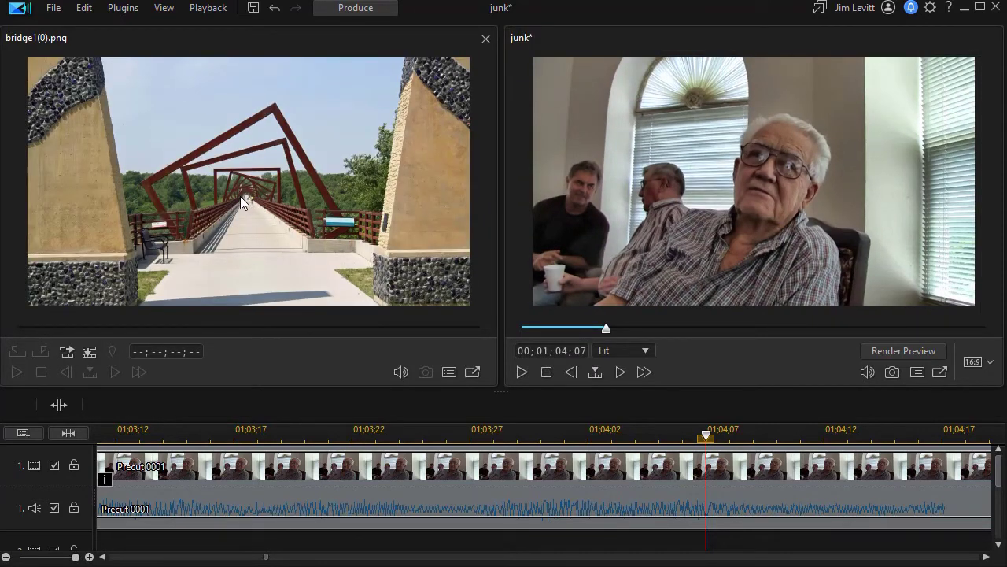
Restore the Media Library from the minimized-window list and dock it back into the left panel
click(818, 15)
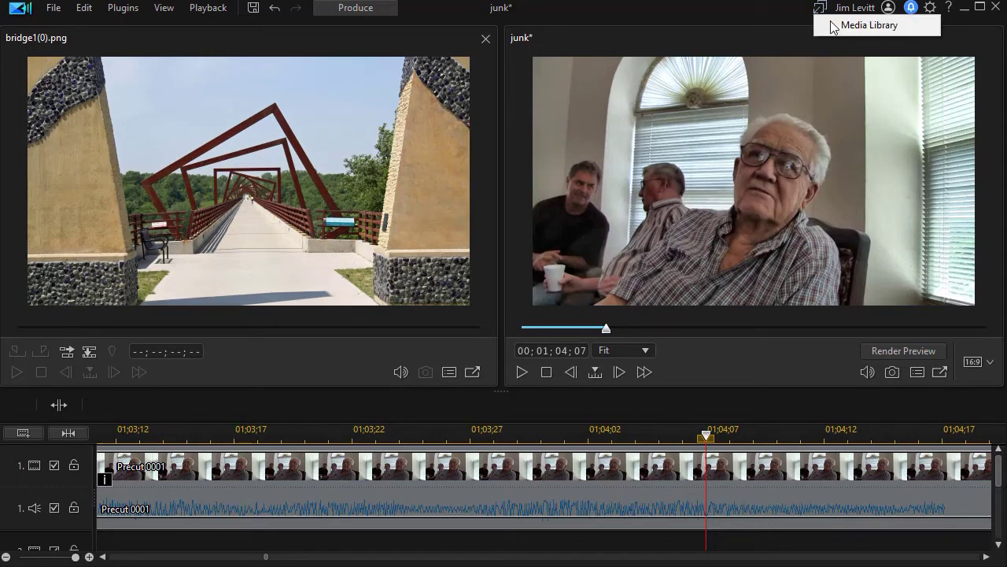
click(838, 27)
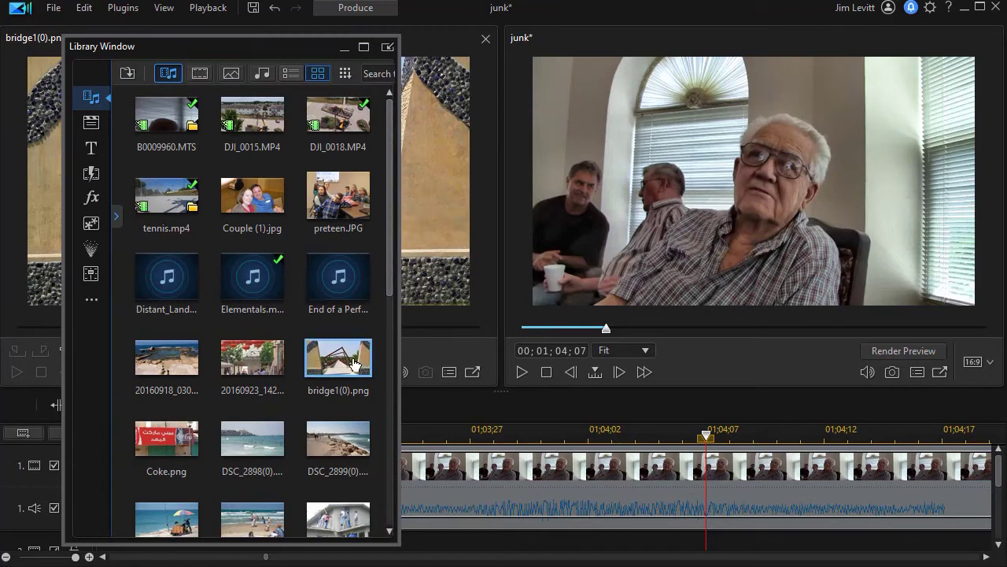
drag(258, 48, 467, 491)
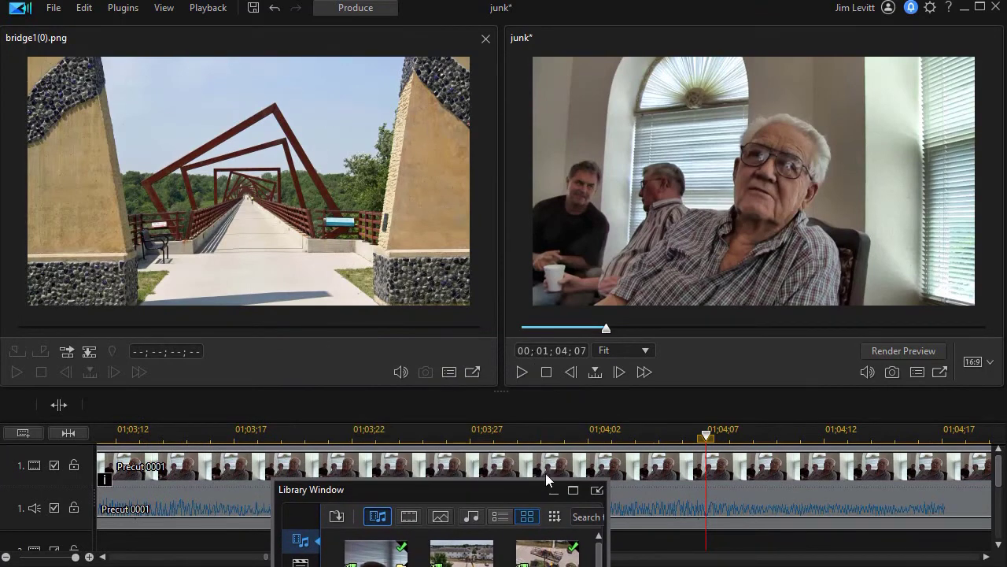
click(596, 490)
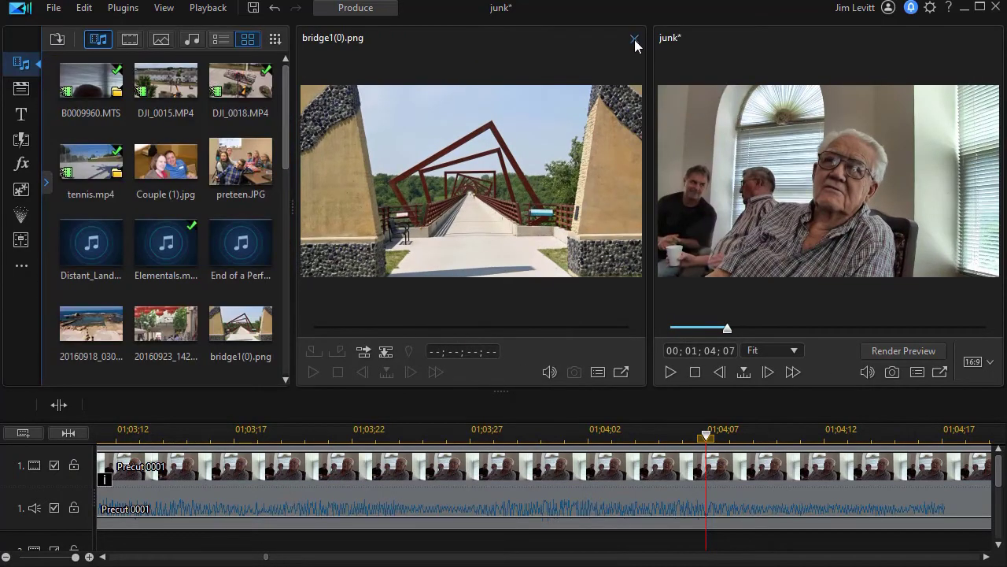
Float the bridge1(0).png library preview via Dock/Undock Preview Window, reposition it at the right, then close it
right_click(530, 51)
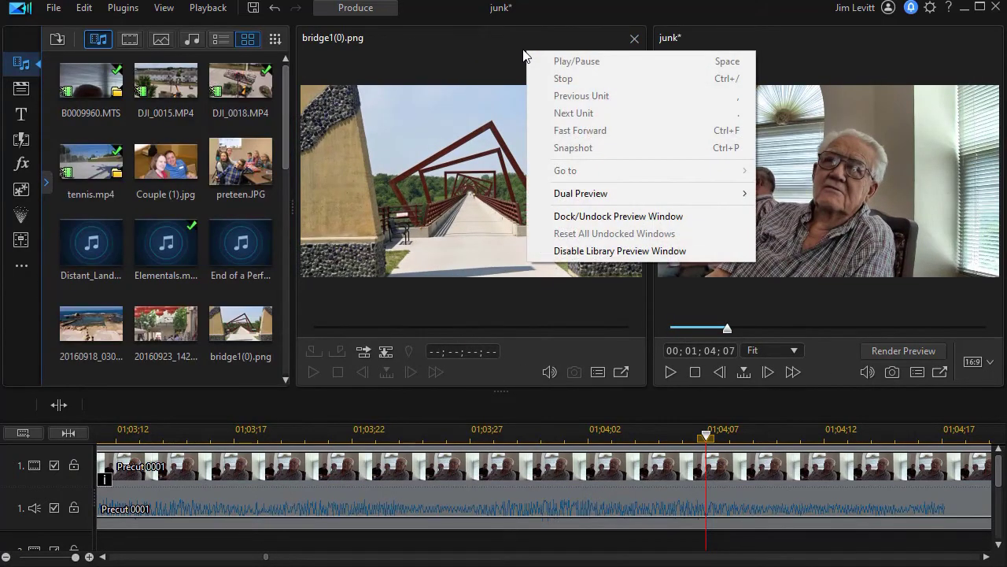
click(587, 217)
drag(322, 89, 942, 85)
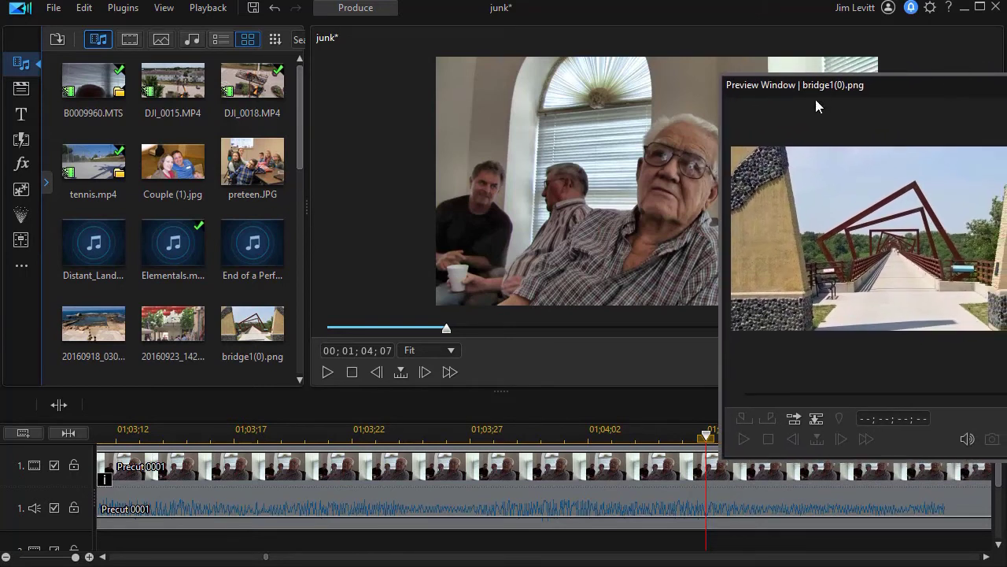
drag(908, 93, 911, 119)
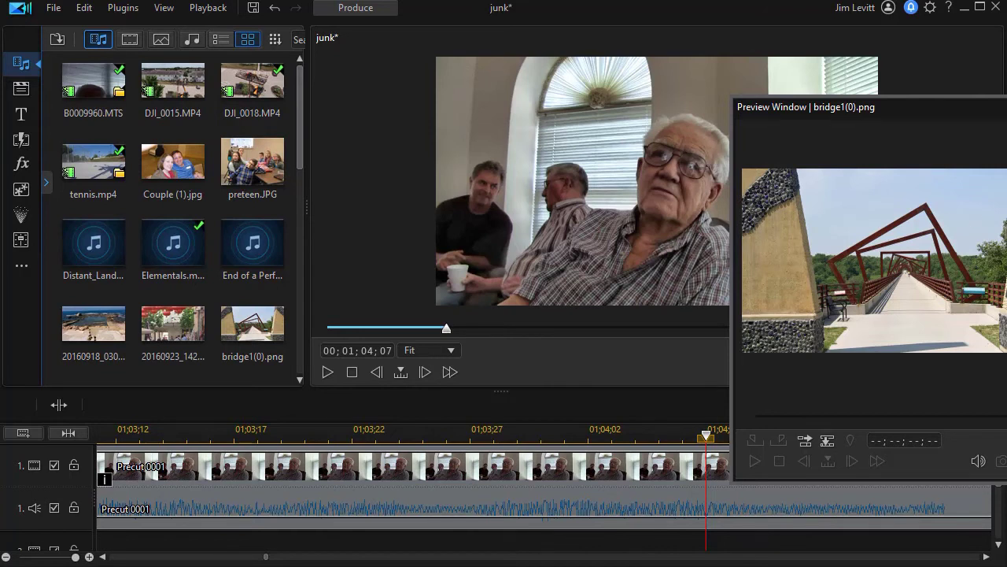
key(Escape)
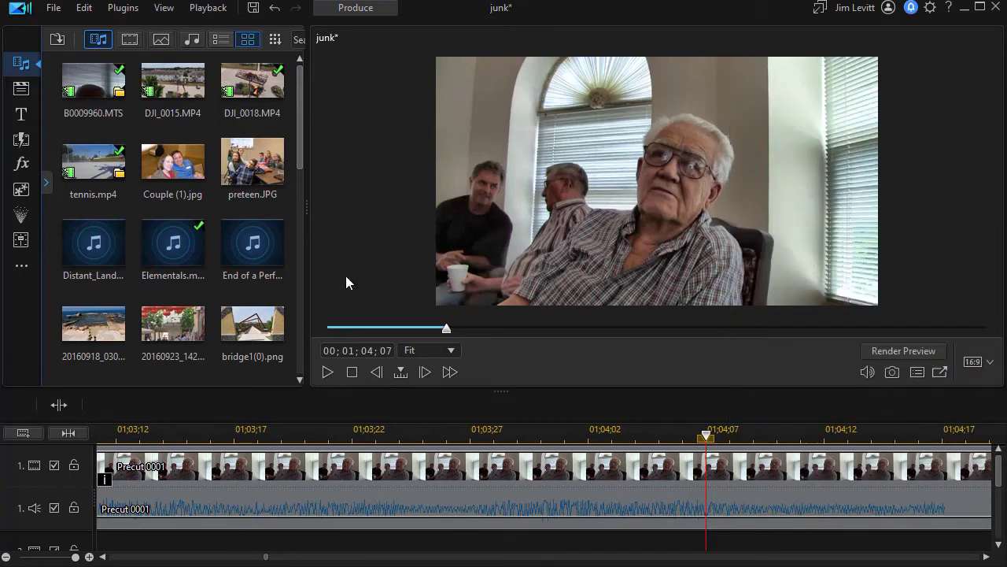